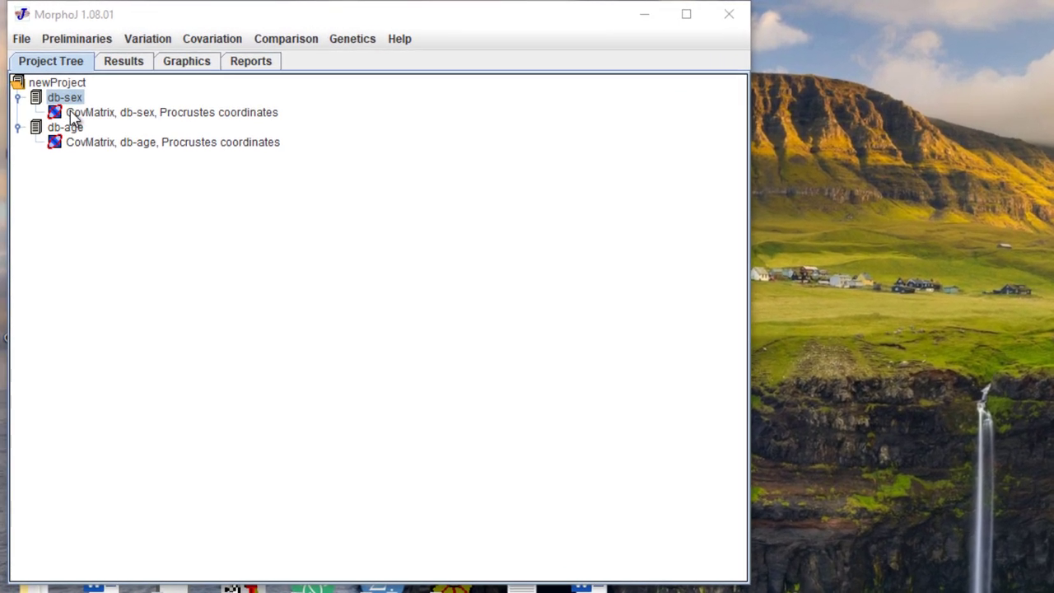
Set up a discriminant function analysis for the db-sex dataset and name it "Discriminant function-1"
left_click(66, 102)
left_click(65, 91)
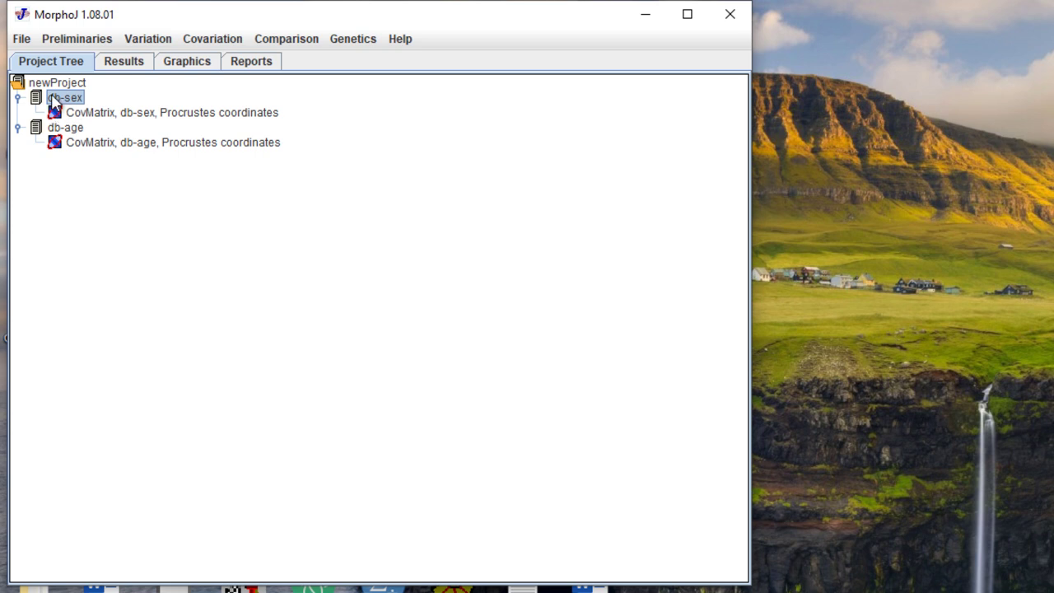
left_click(286, 38)
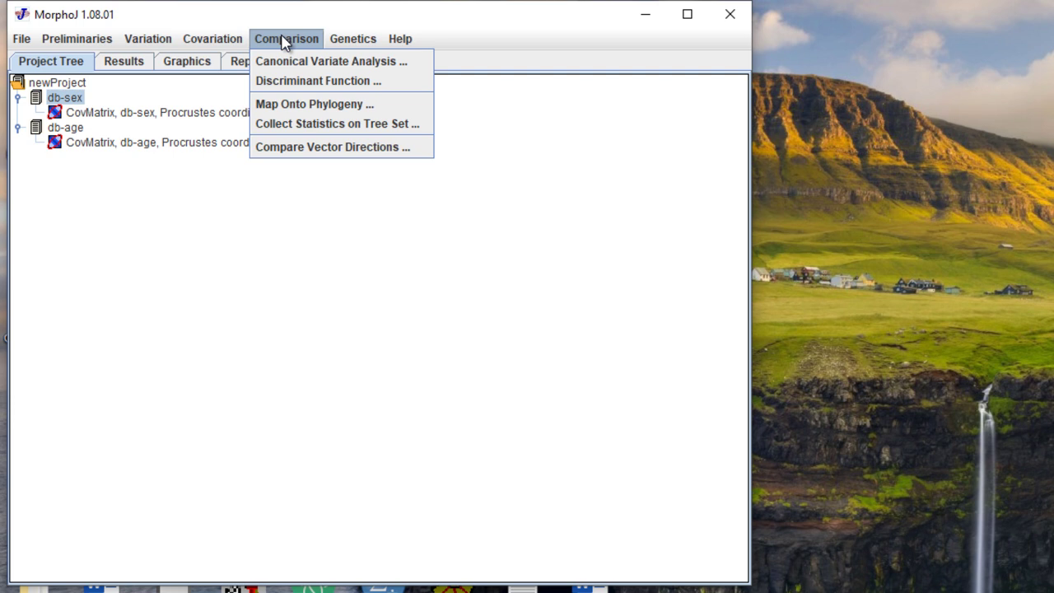
left_click(286, 81)
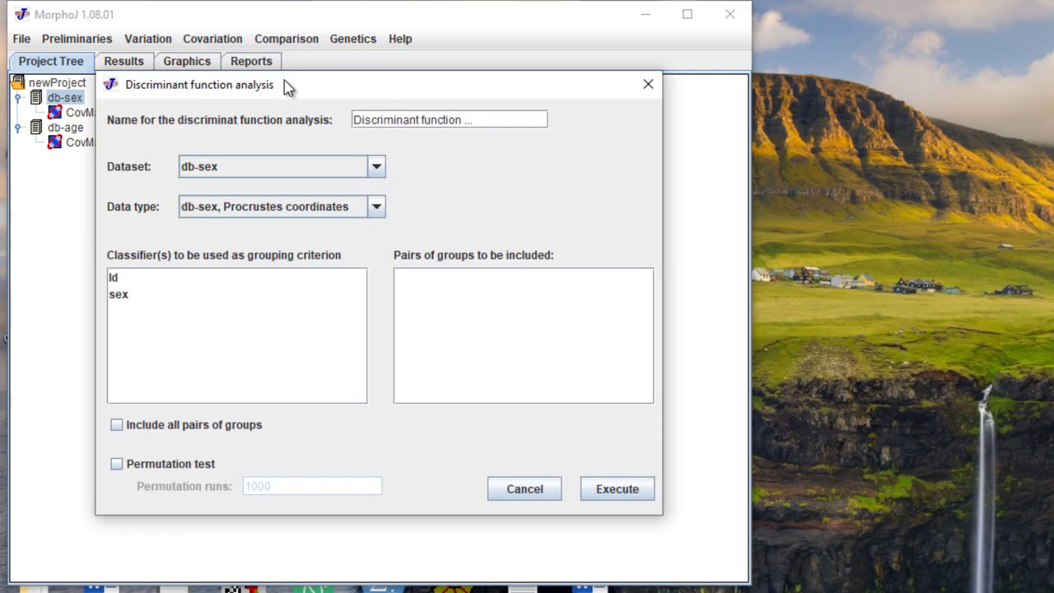
left_click(518, 123)
left_click_drag(496, 122, 463, 119)
type("-1")
Group the analysis by sex, include all pairs of groups, enable a permutation test with 1000 runs, and execute it
left_click(118, 298)
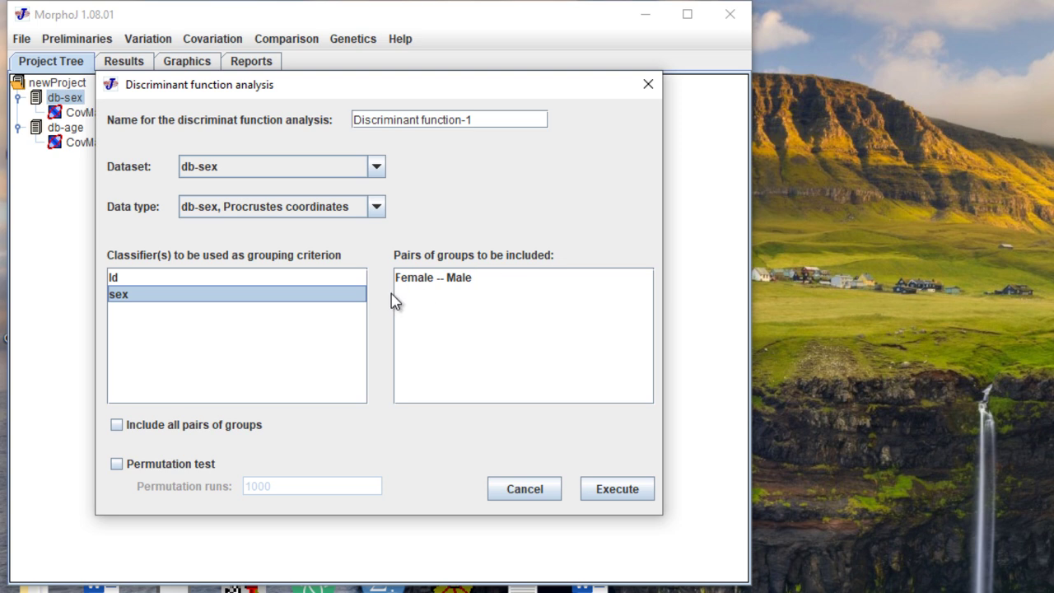
left_click(438, 280)
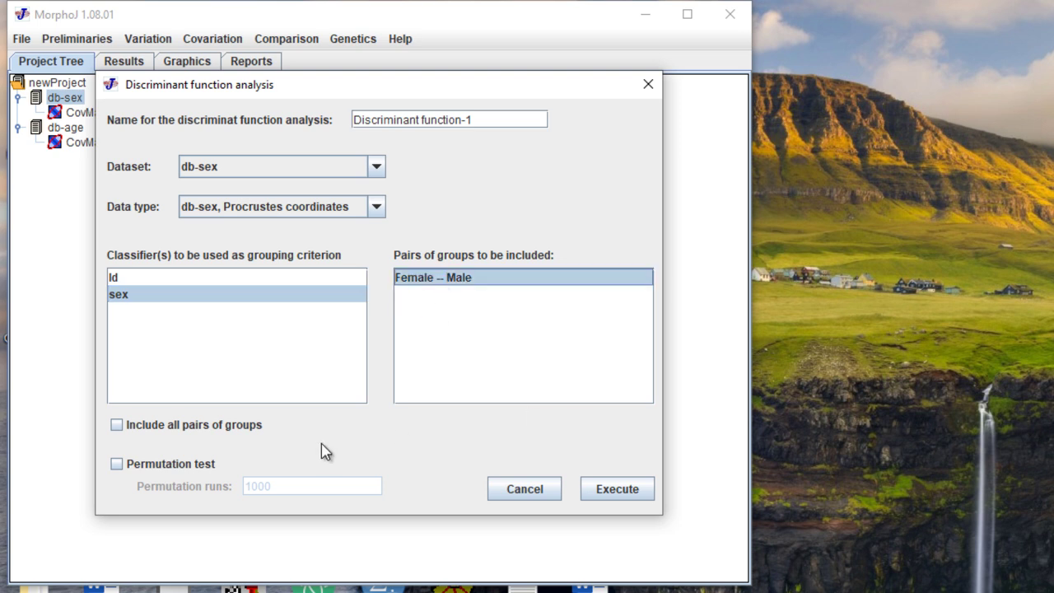
left_click(117, 426)
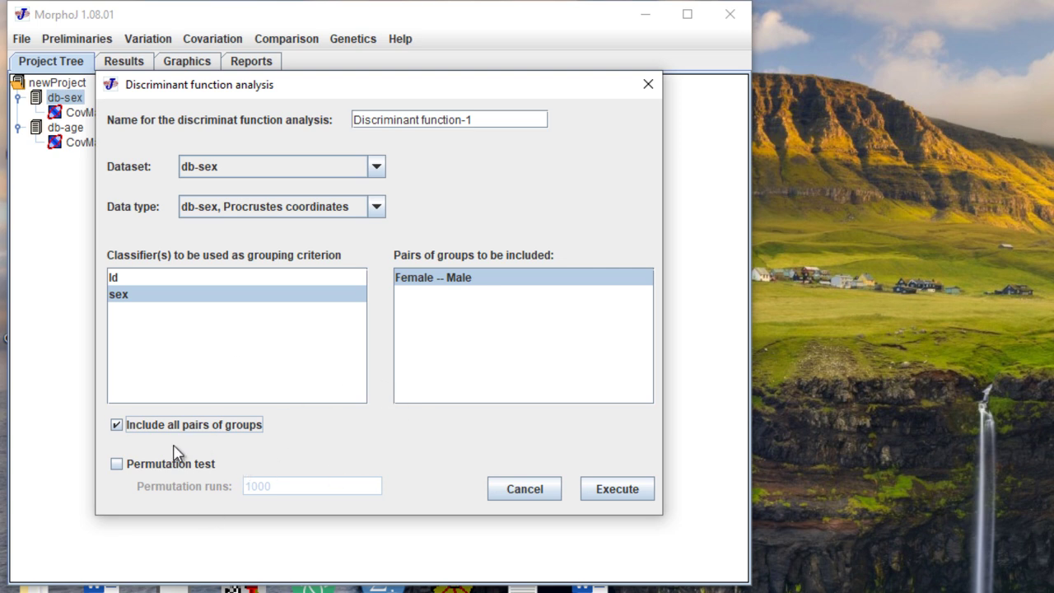
left_click(116, 465)
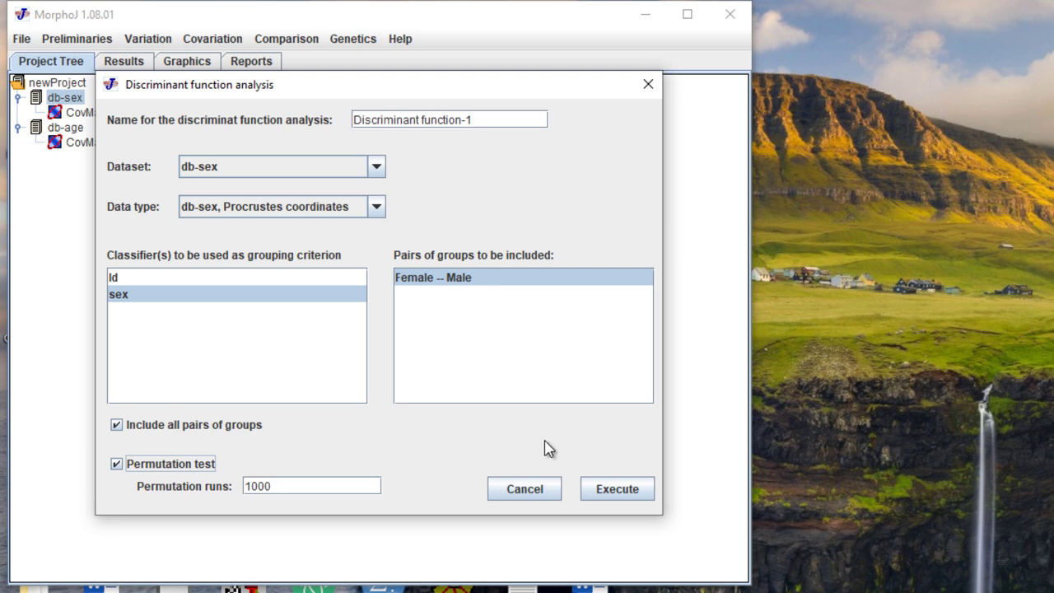
left_click(646, 491)
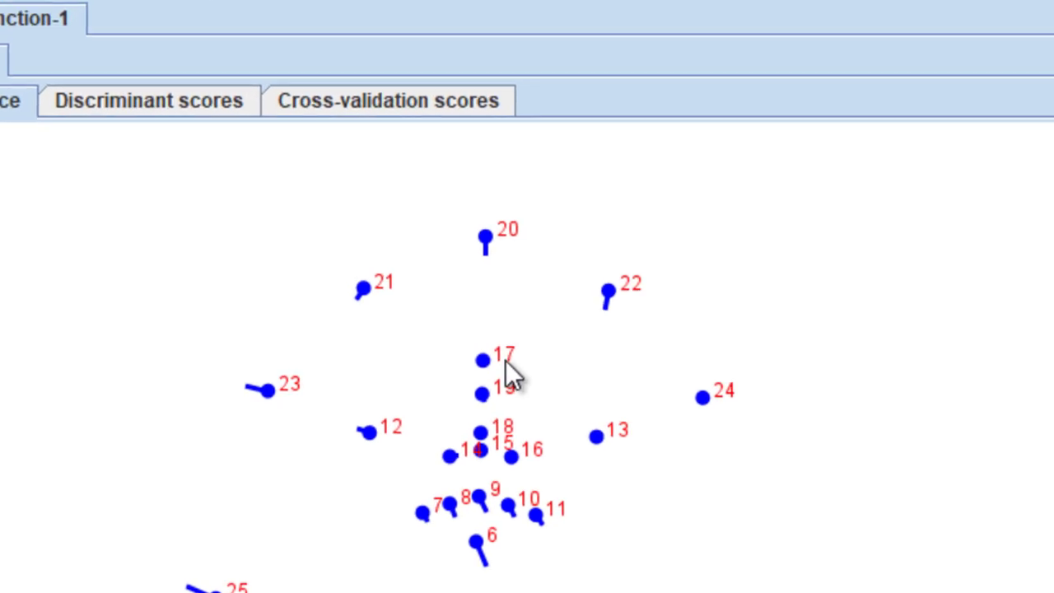
Flip the Shape difference diagram of the Female -- Male comparison vertically
right_click(432, 292)
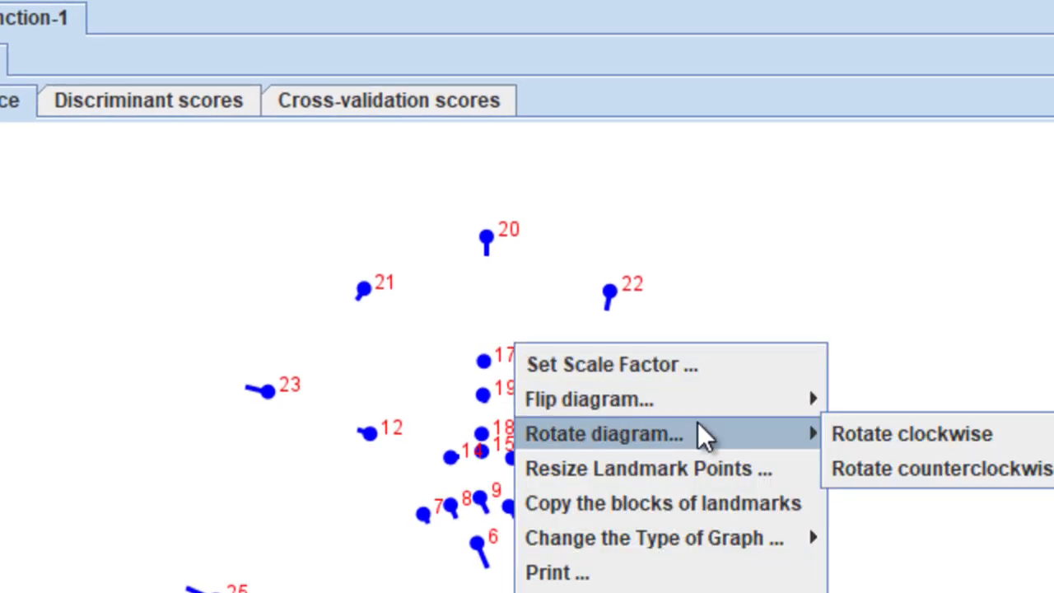
mouse_move(802, 403)
left_click(877, 432)
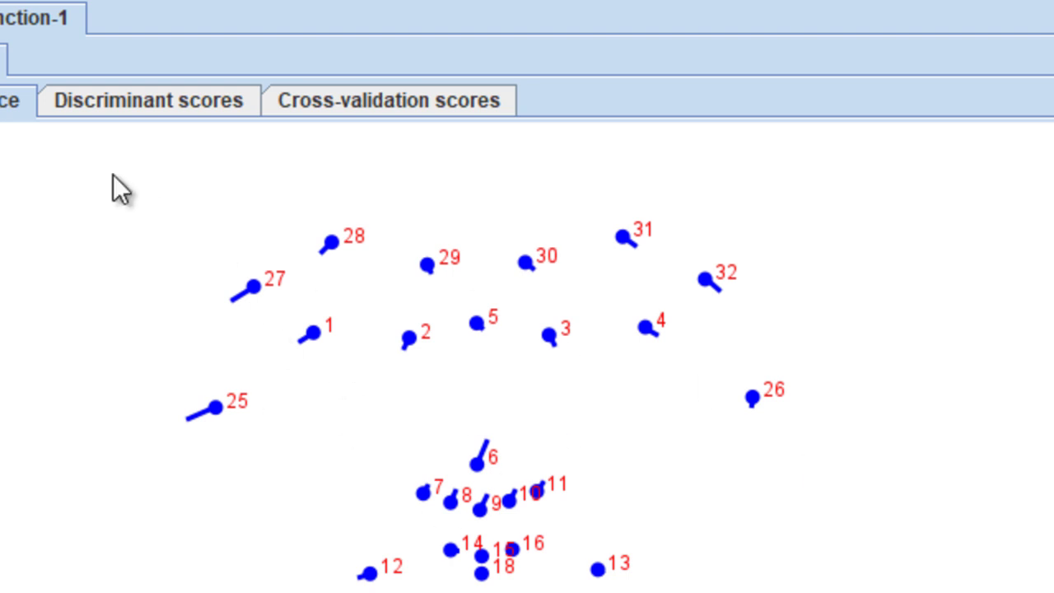
Compare the discriminant and cross-validation score histograms of Discriminant function-1, and review its distances, P-values and classification tables
left_click(106, 108)
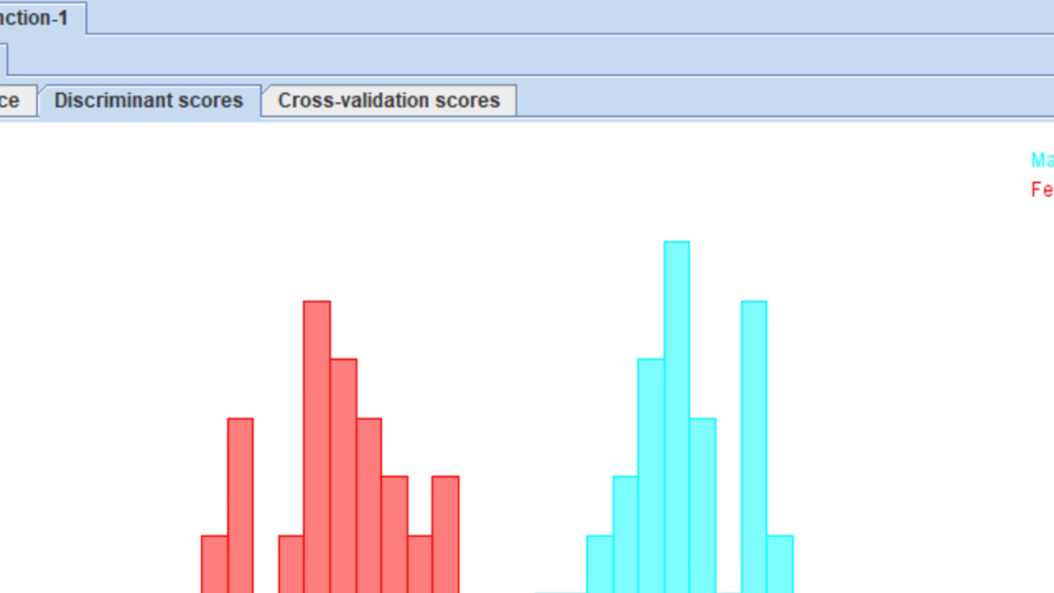
right_click(800, 249)
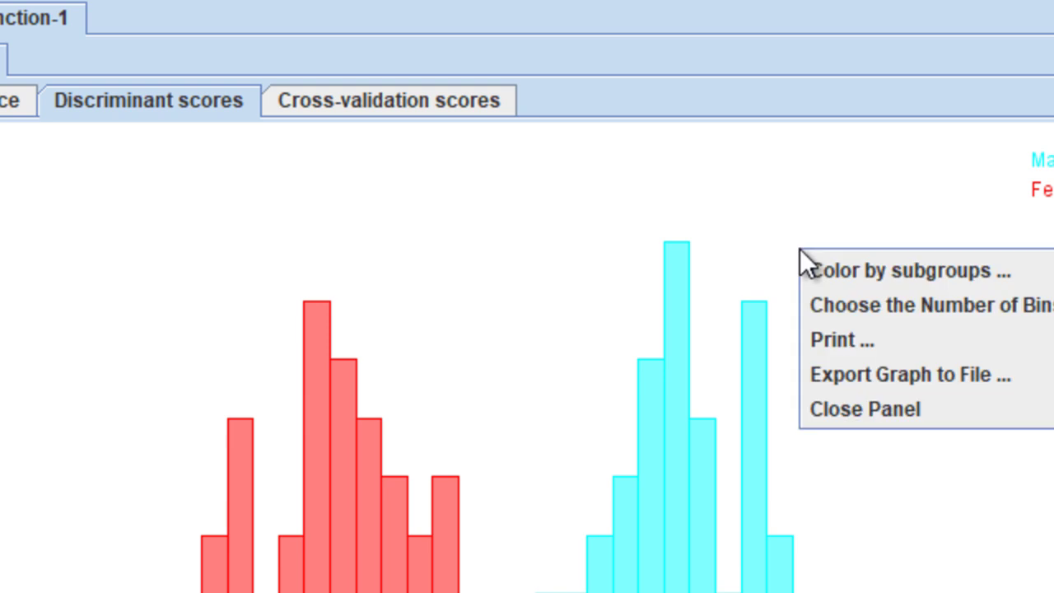
left_click(594, 234)
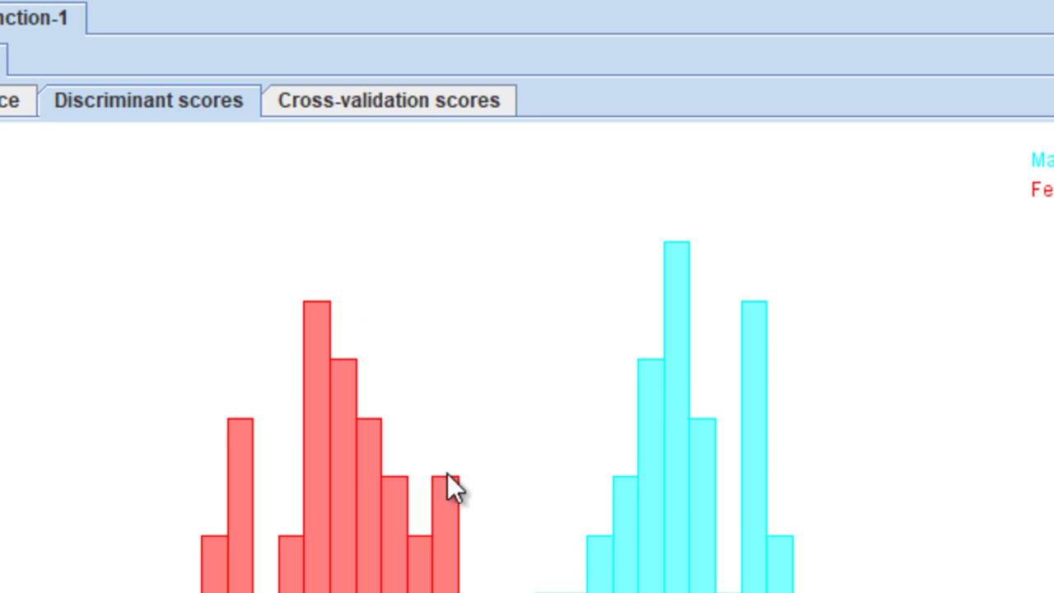
left_click(391, 106)
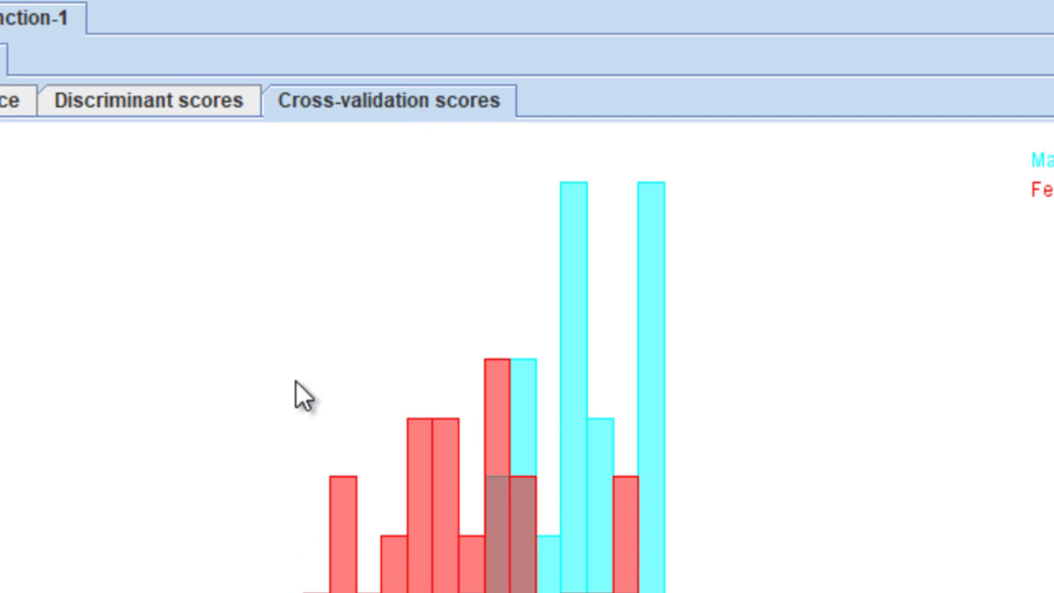
left_click(149, 110)
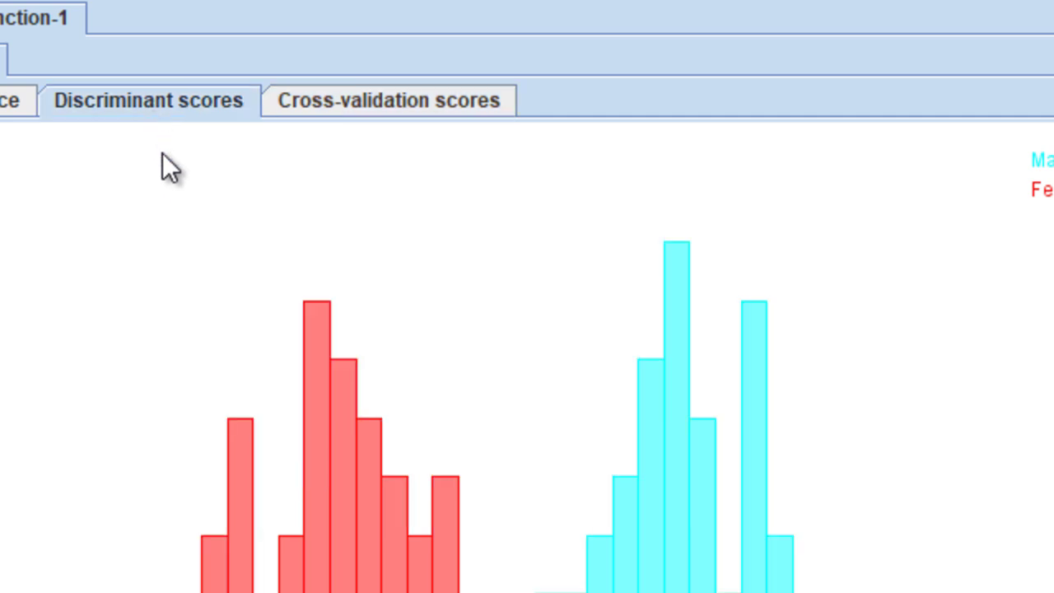
left_click(447, 115)
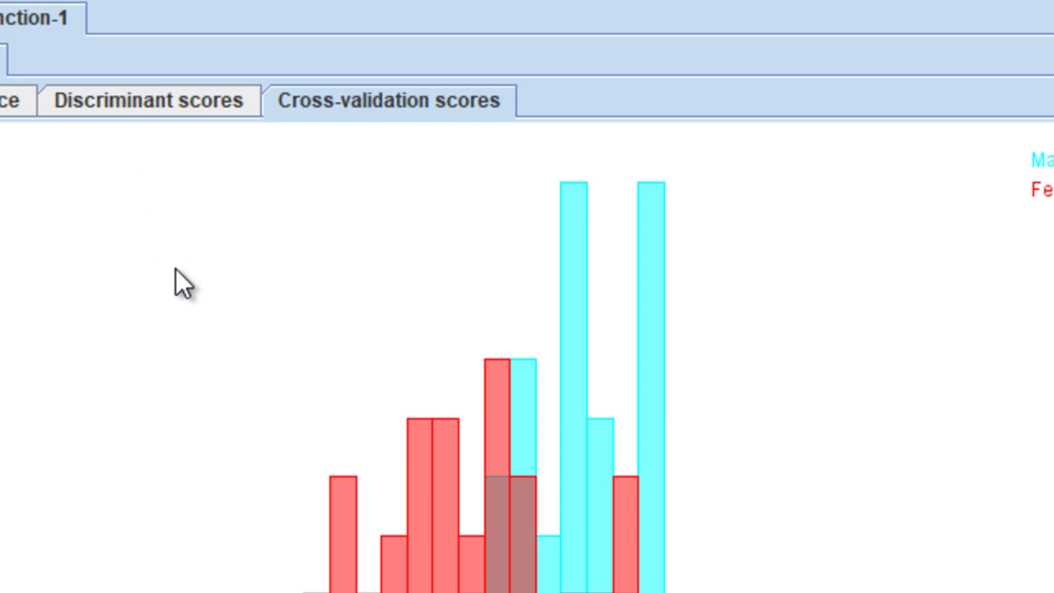
left_click(38, 2)
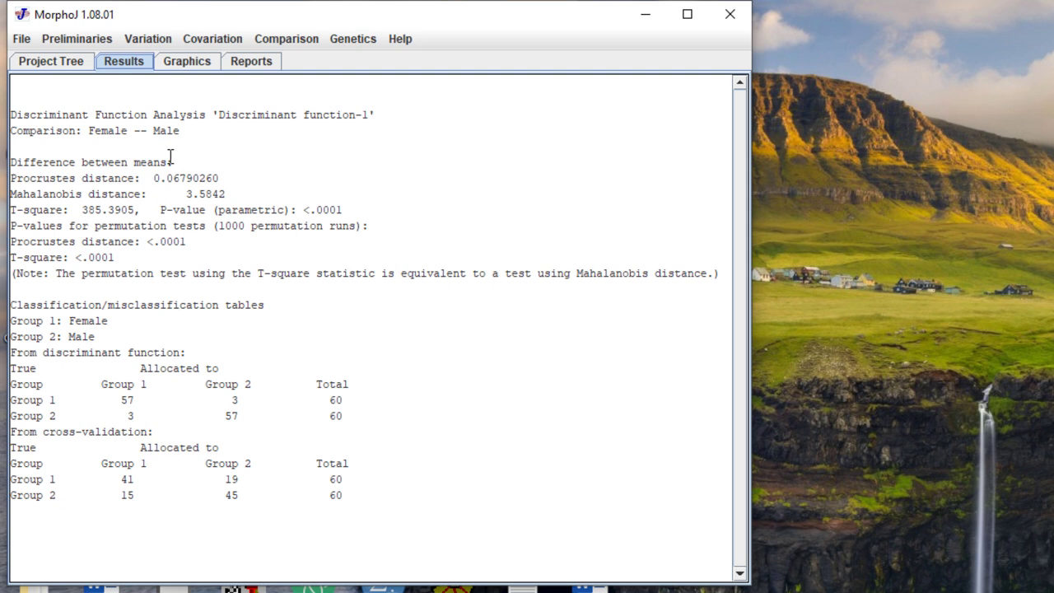
left_click(186, 76)
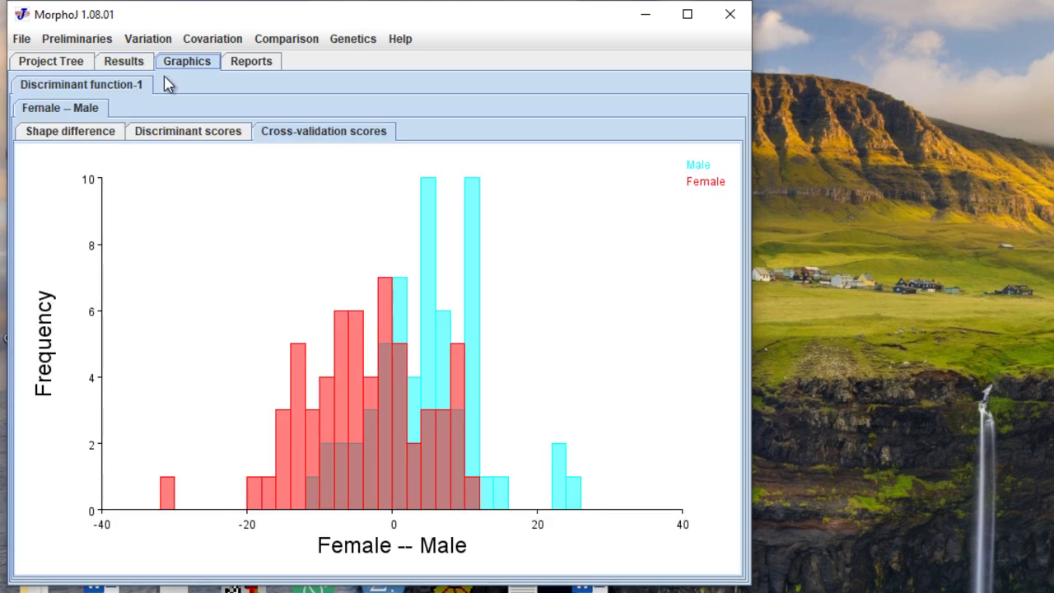
Run another discriminant function analysis on db-sex, grouped by sex with all group pairs and a permutation test of 10000 runs
left_click(280, 41)
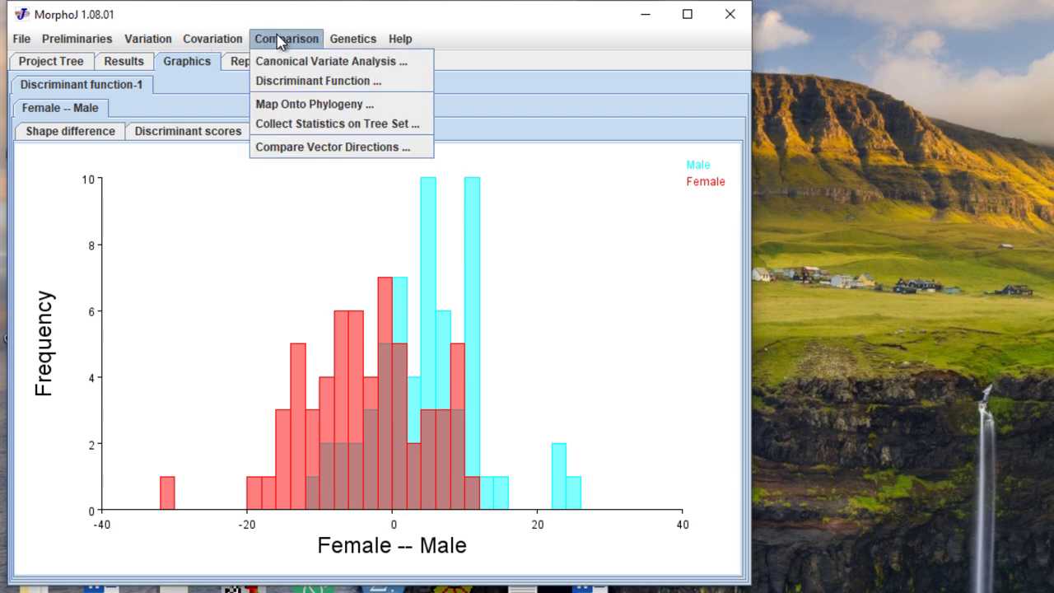
left_click(290, 81)
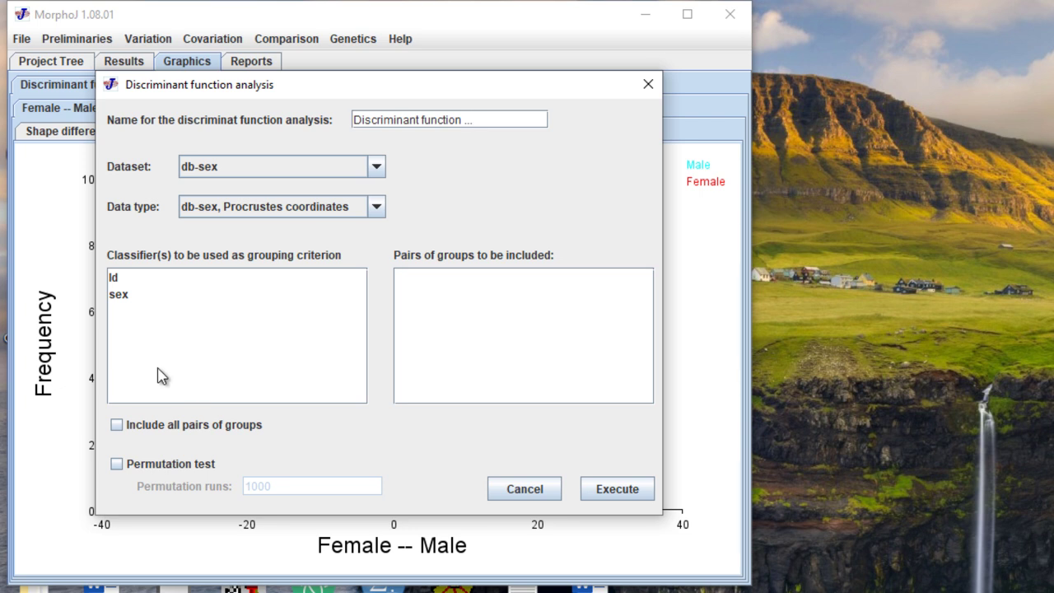
left_click(130, 298)
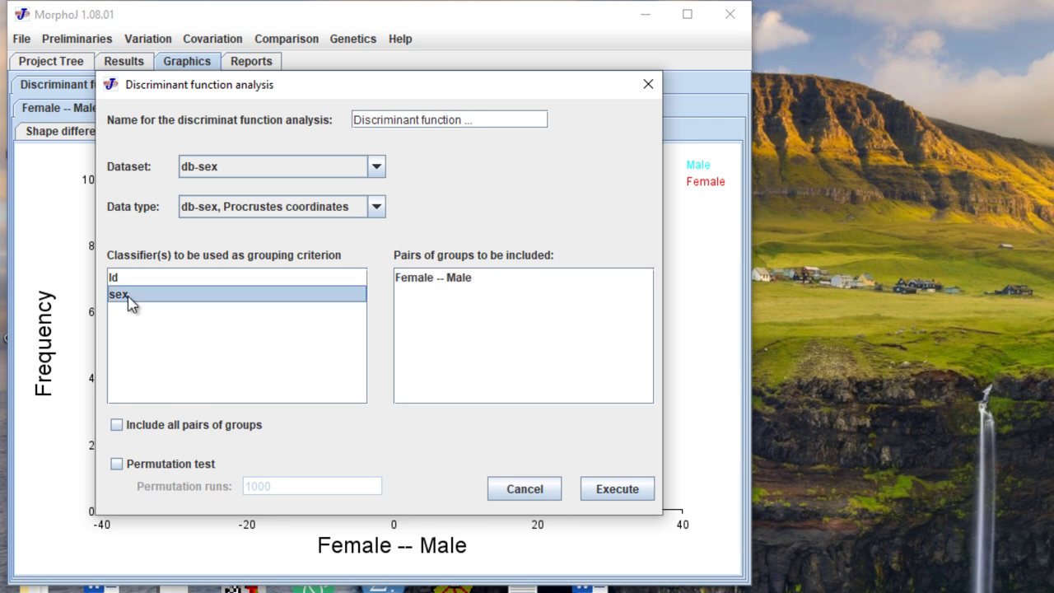
left_click(116, 425)
left_click(116, 464)
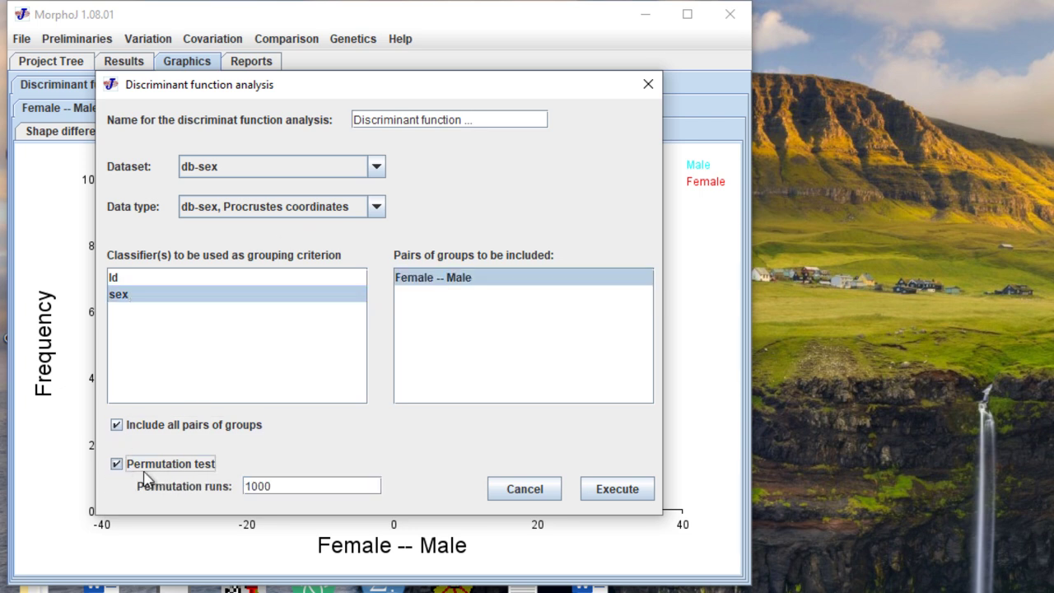
left_click(258, 486)
type("0")
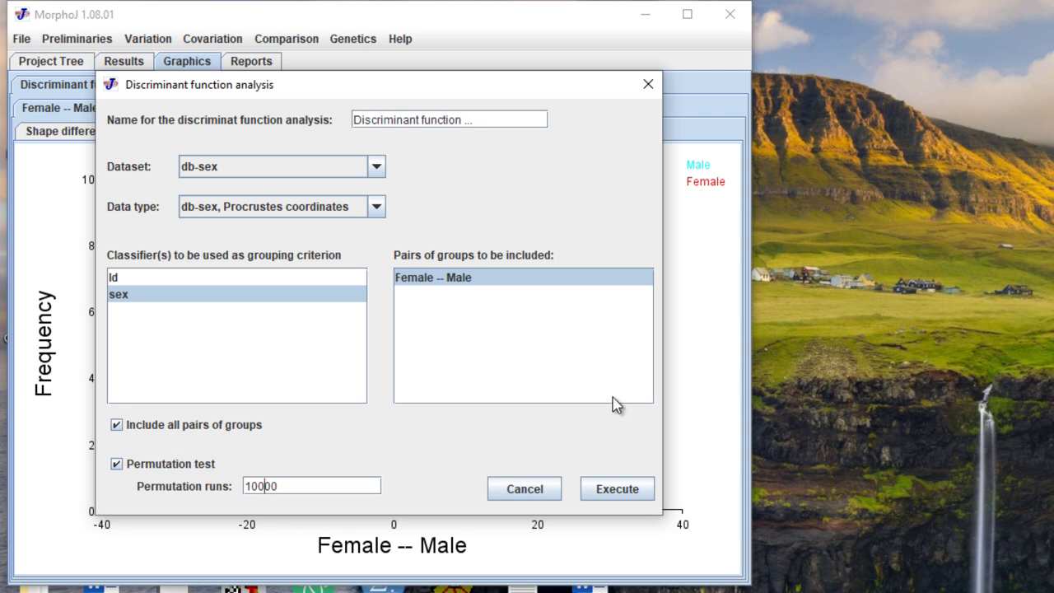
left_click(619, 490)
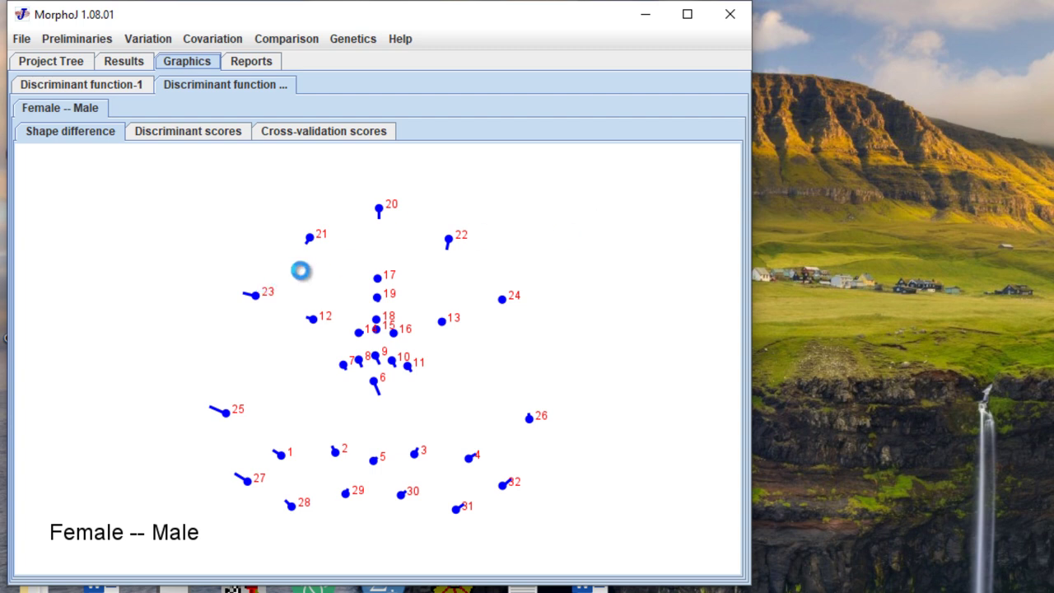
Review the second analysis's score histograms and statistics, highlighting the classification table from its discriminant function
left_click(162, 132)
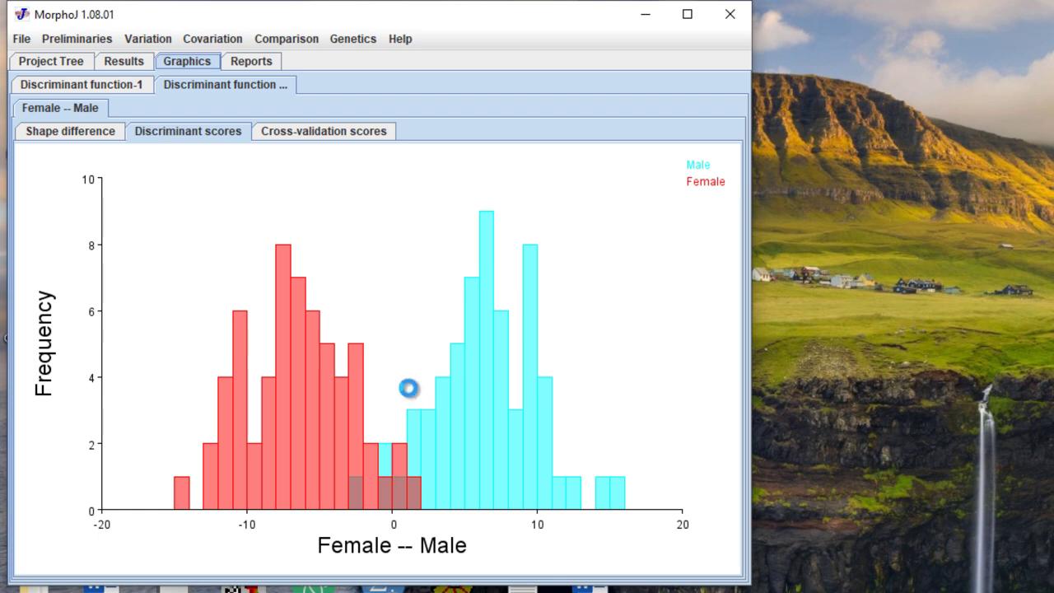
left_click(322, 133)
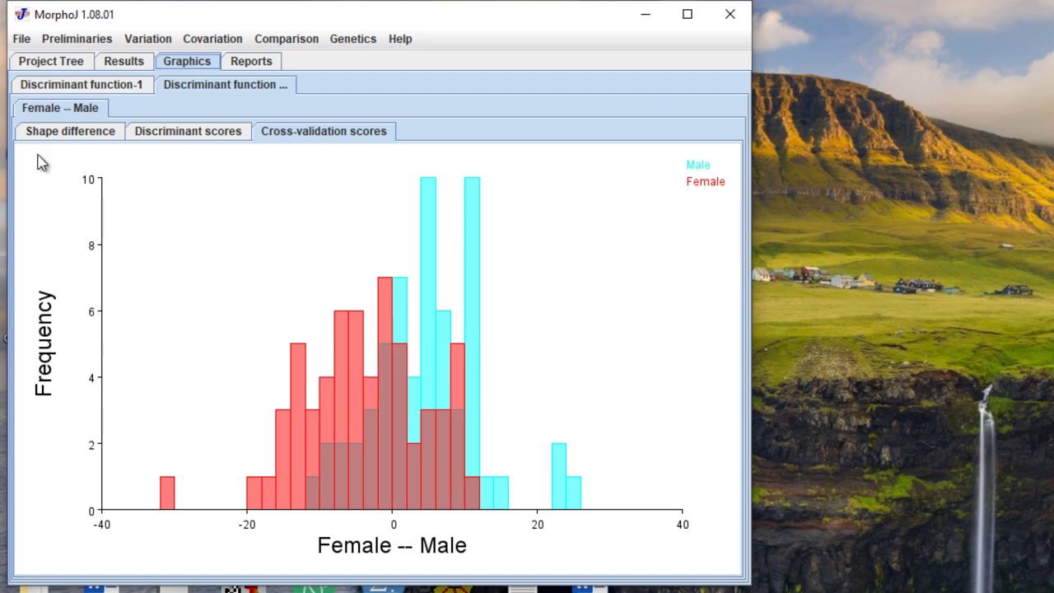
left_click(122, 62)
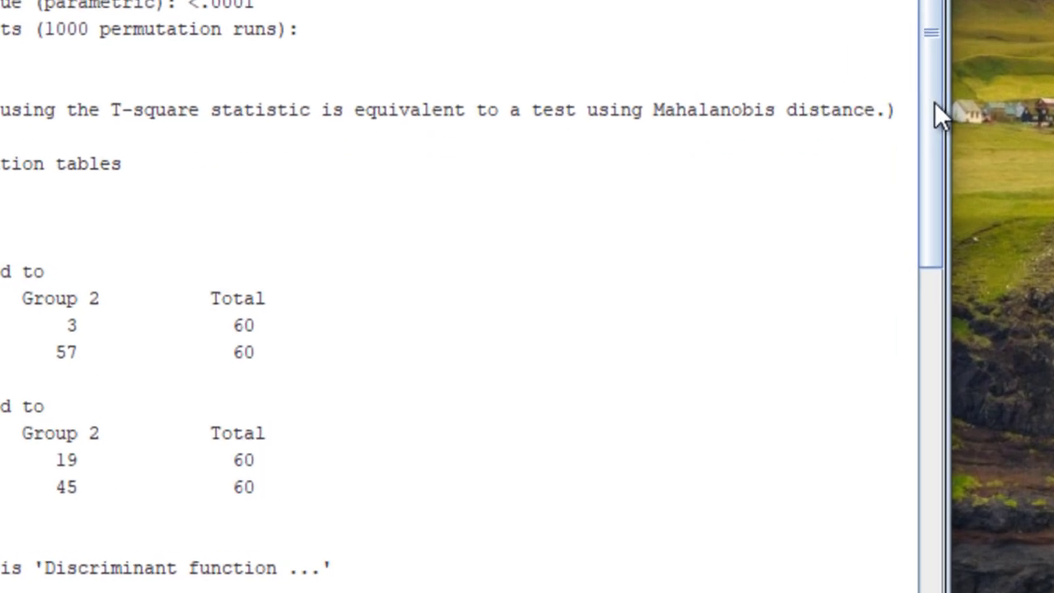
left_click_drag(935, 102, 951, 456)
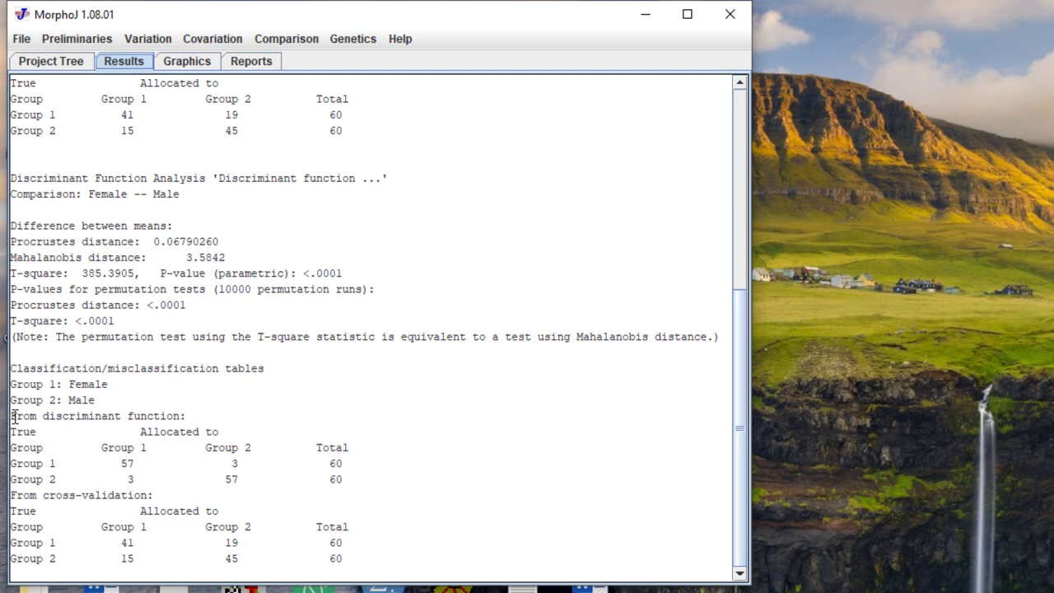
left_click_drag(12, 414, 359, 477)
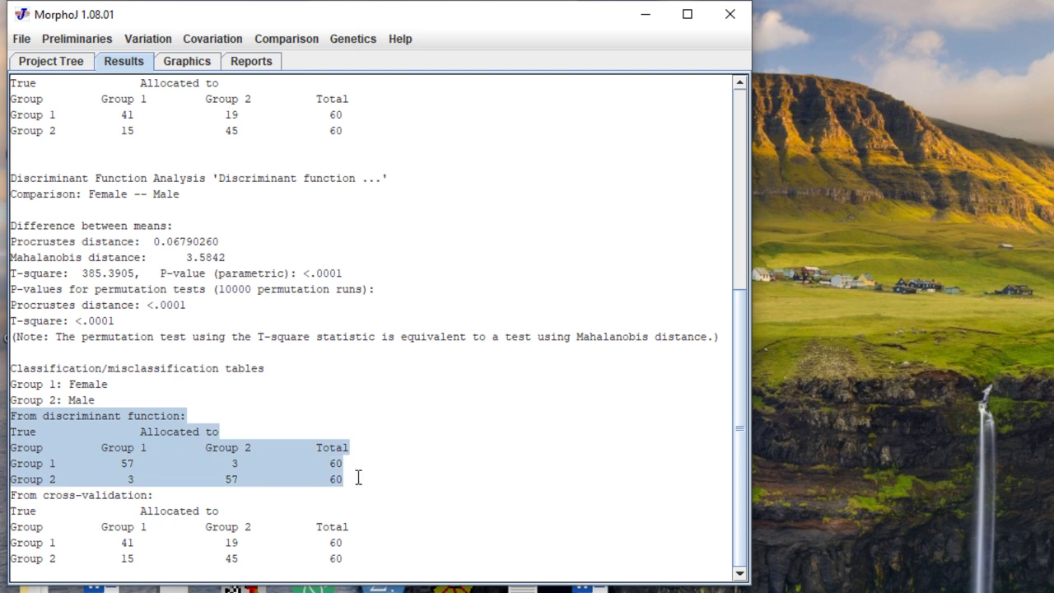
Recolor the Male group dark blue in the second analysis's Discriminant scores histogram
left_click(181, 64)
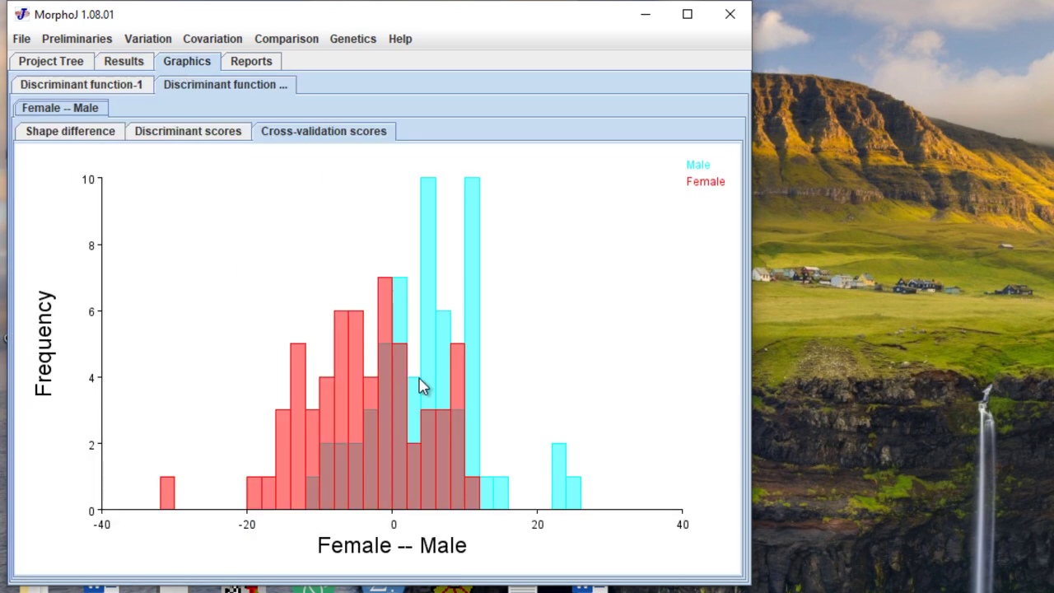
left_click(181, 137)
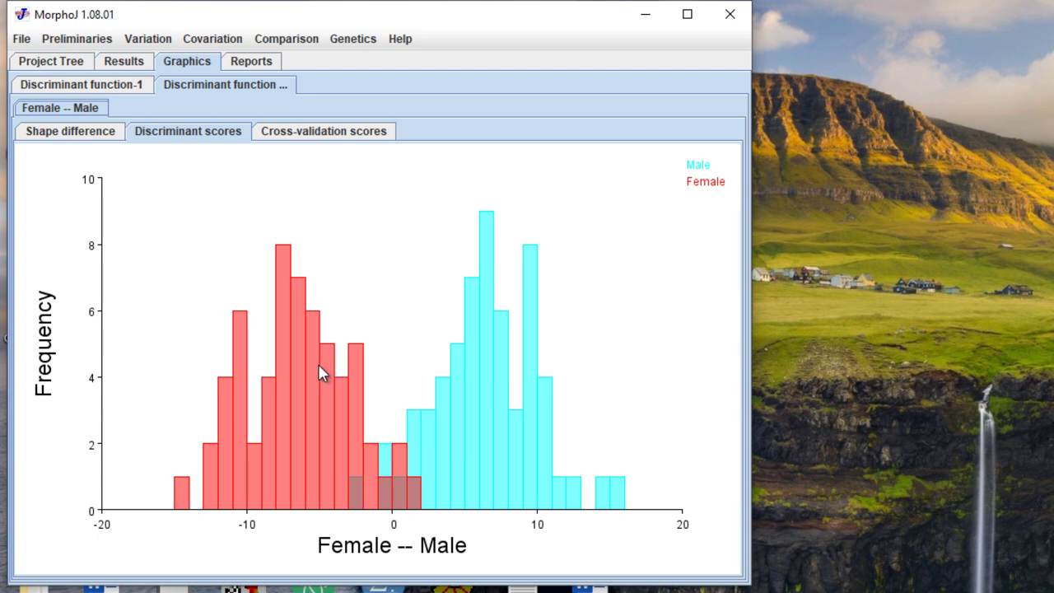
right_click(309, 344)
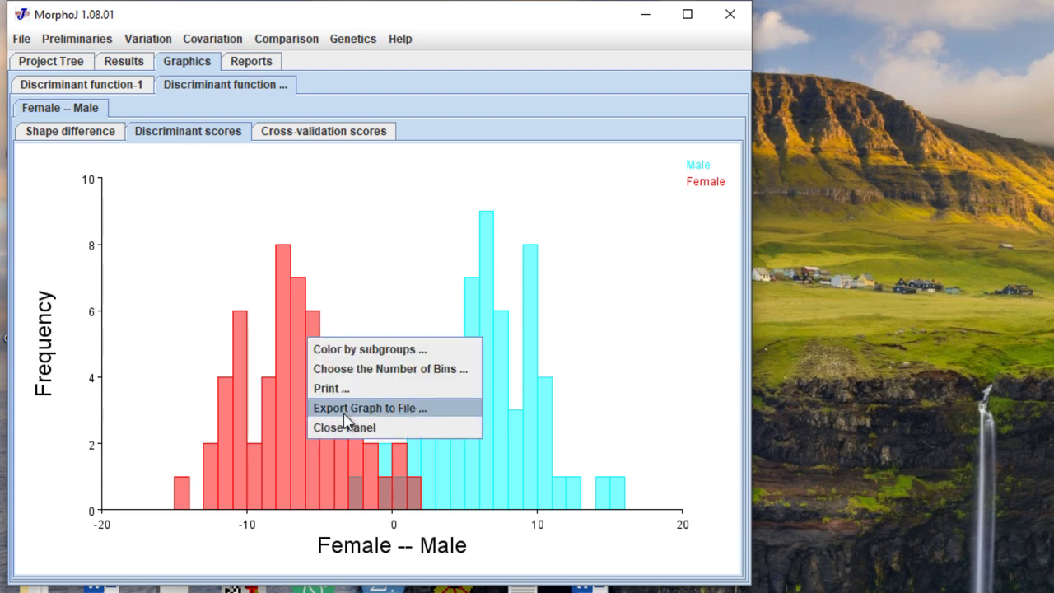
left_click(136, 347)
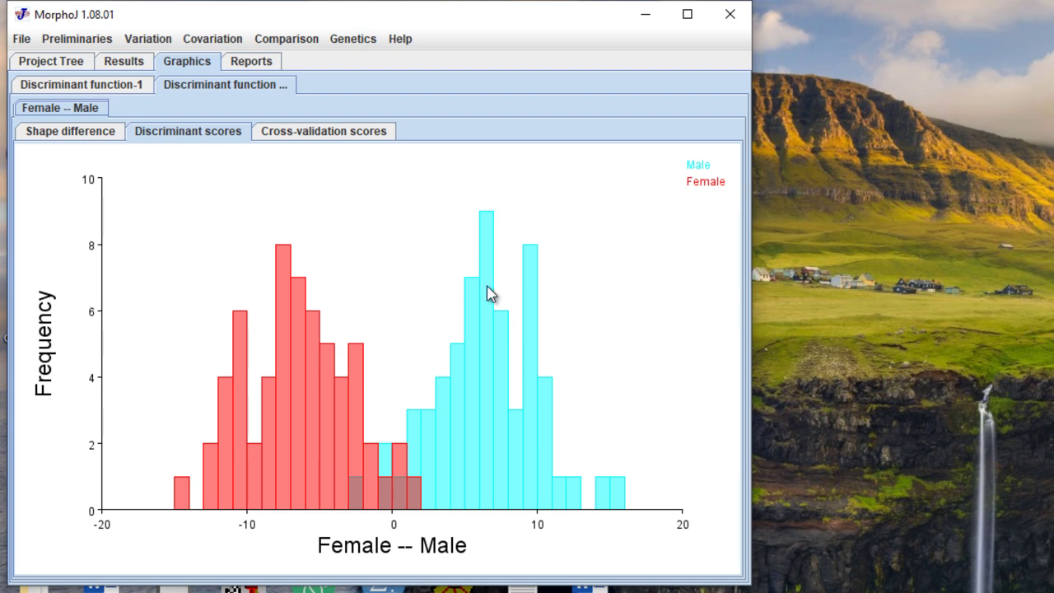
right_click(377, 254)
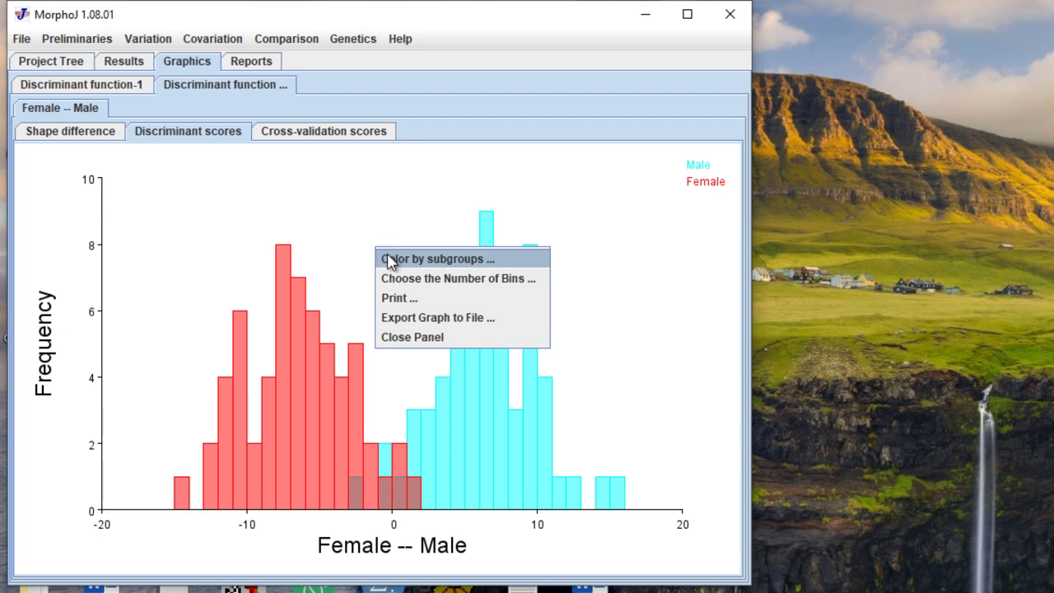
left_click(391, 261)
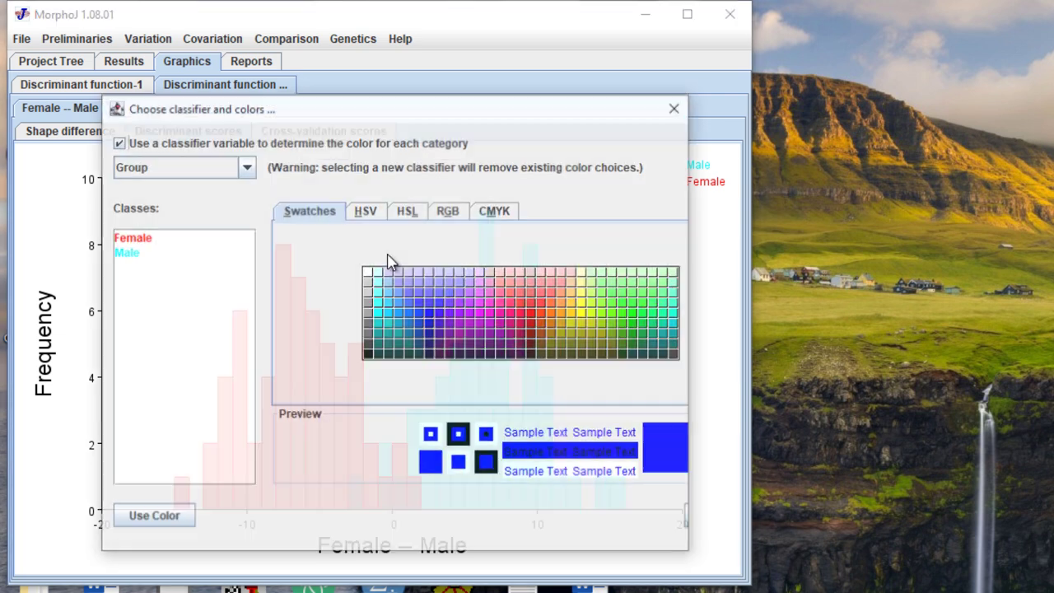
left_click(129, 256)
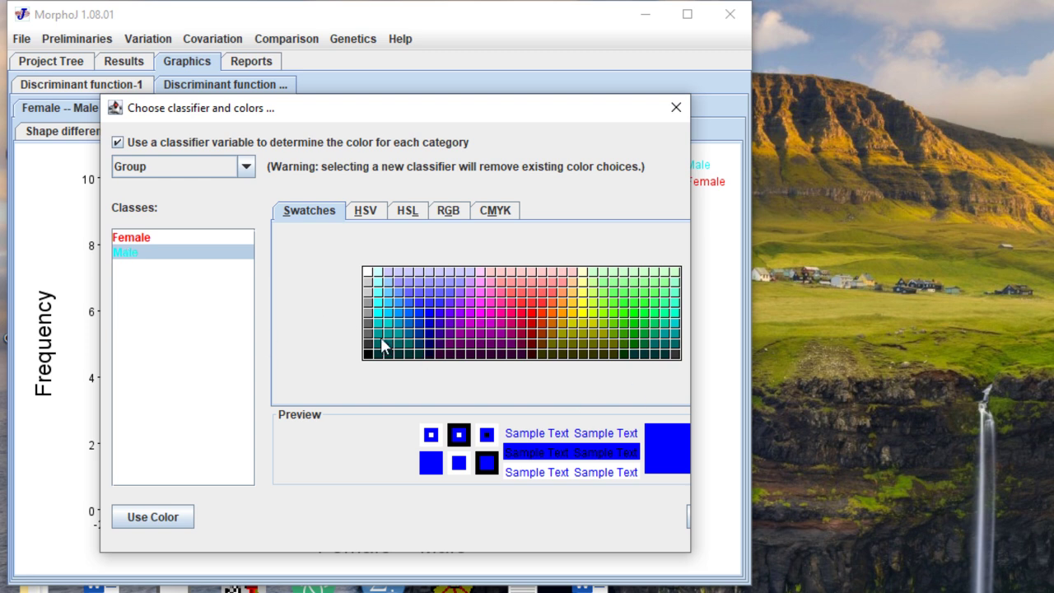
left_click(429, 323)
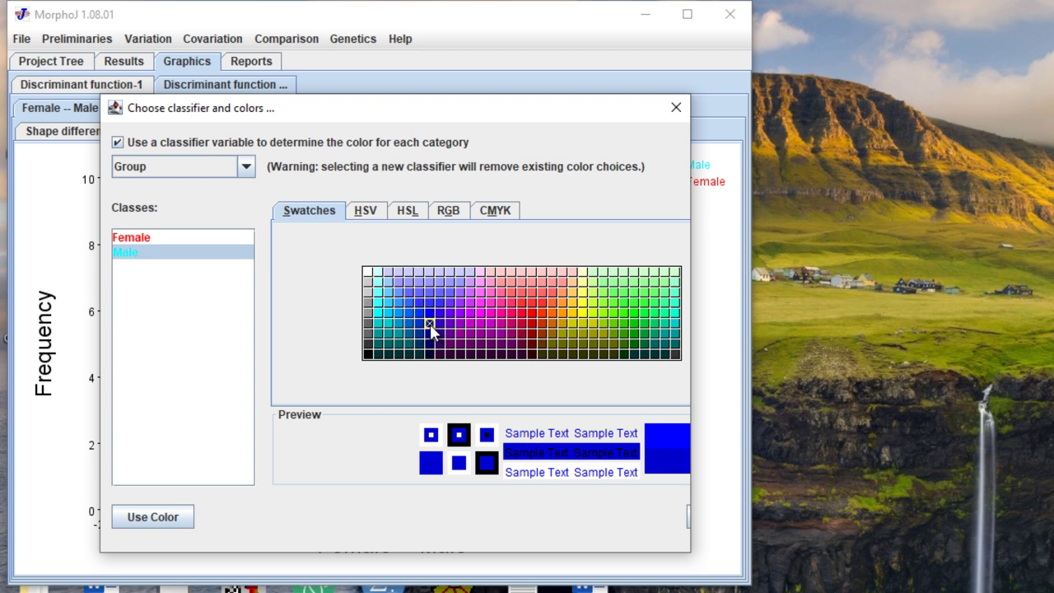
left_click(173, 520)
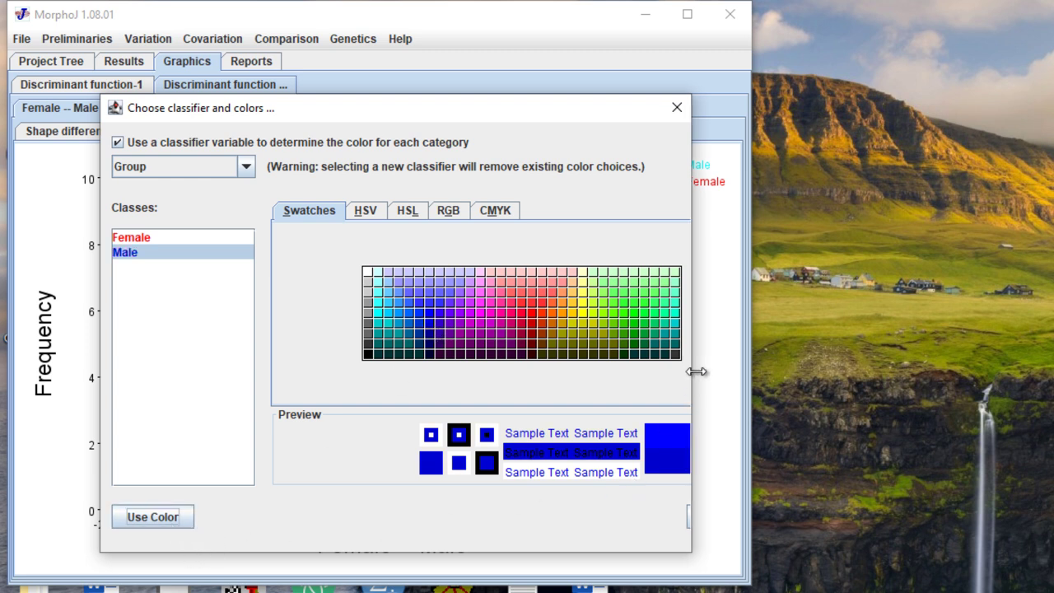
left_click_drag(690, 387, 903, 394)
left_click(859, 519)
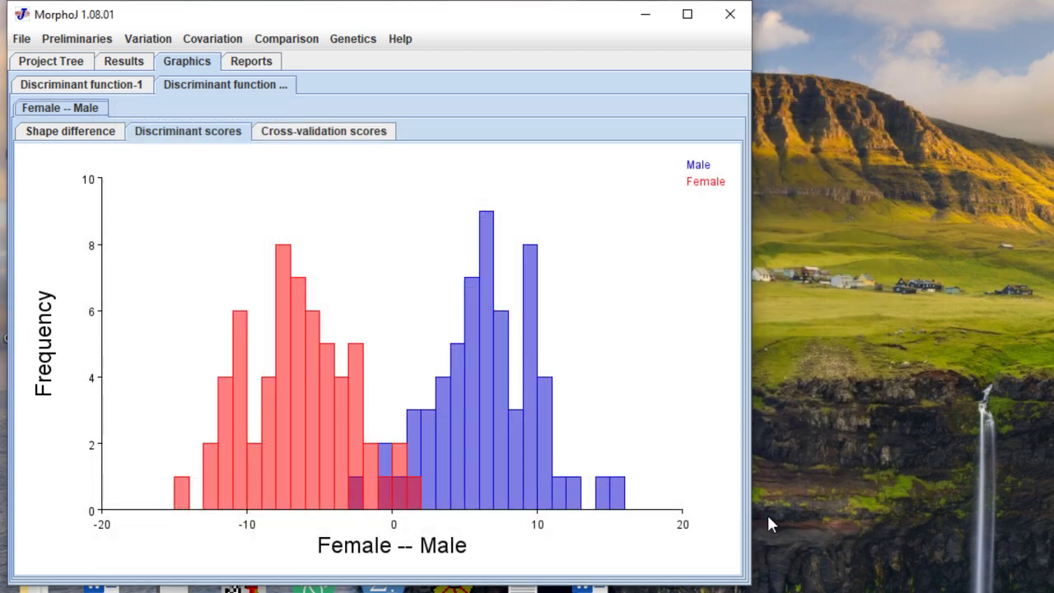